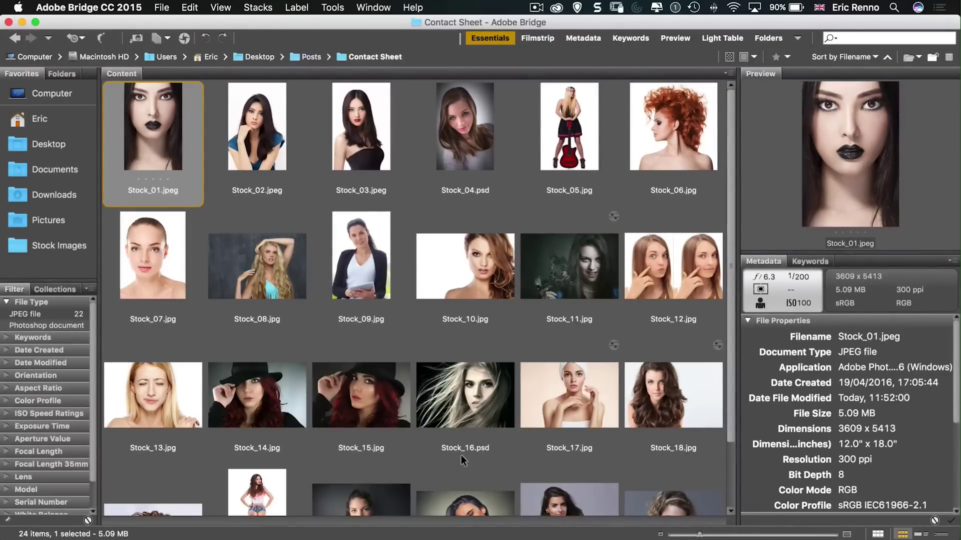
# Select all 24 portraits, toggling Stock_04.psd and Stock_09.jpg off and back on.
pyautogui.press('cmd+a')
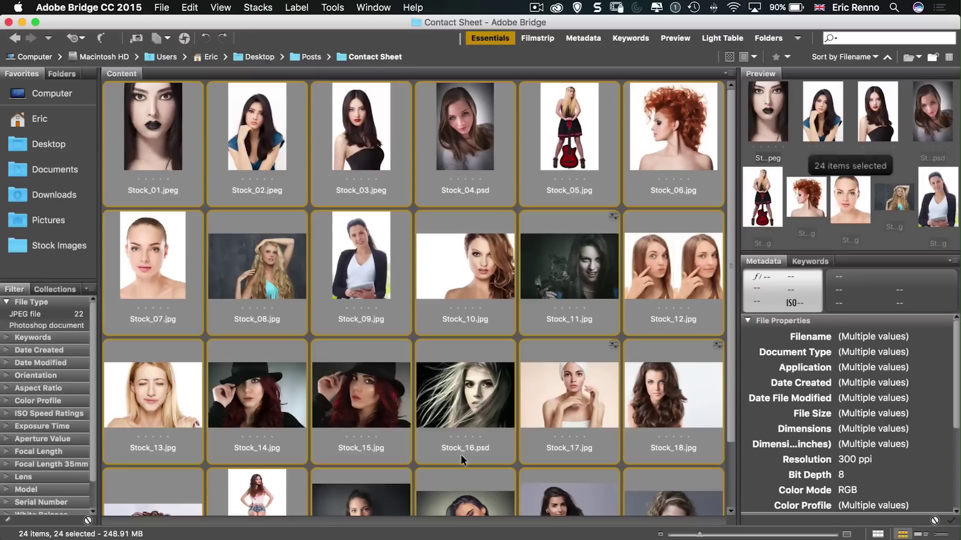
pyautogui.keyDown('super'); pyautogui.click(472, 158); pyautogui.keyUp('super')
pyautogui.keyDown('super'); pyautogui.click(383, 263); pyautogui.keyUp('super')
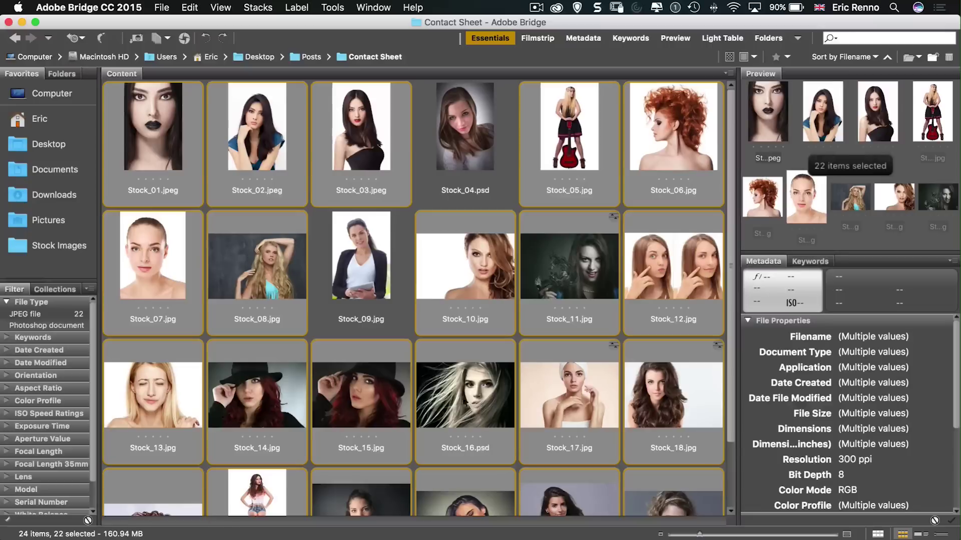
pyautogui.keyDown('super'); pyautogui.click(455, 159); pyautogui.keyUp('super')
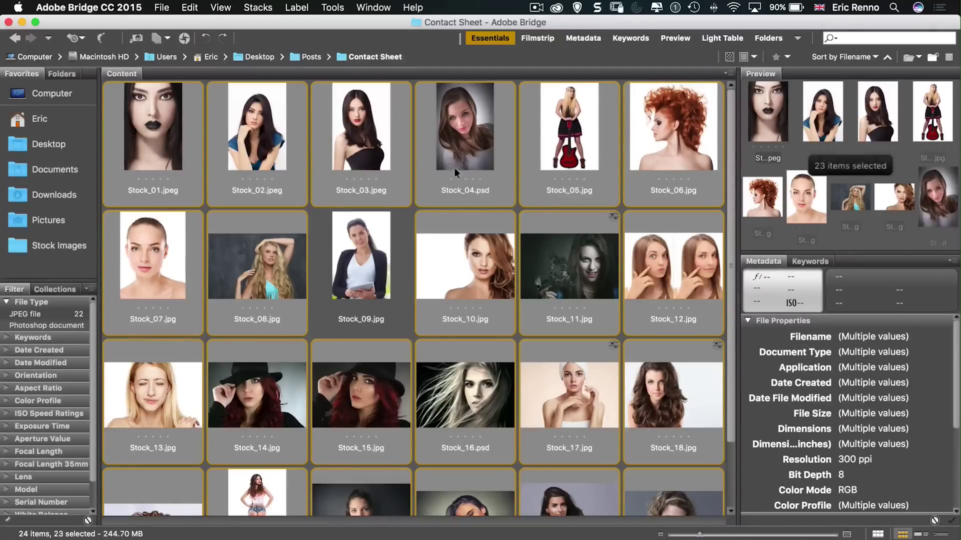
pyautogui.keyDown('super'); pyautogui.click(358, 278); pyautogui.keyUp('super')
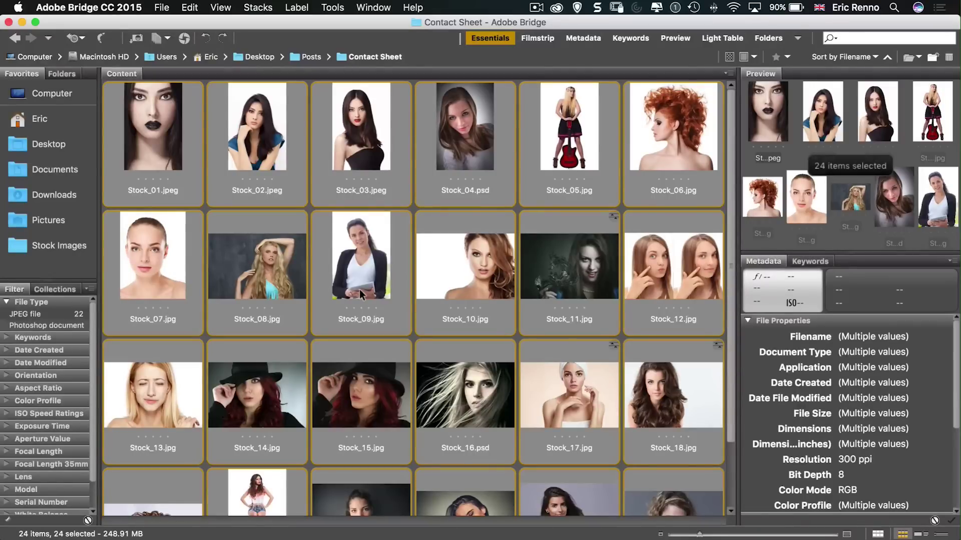
# Send the selected portraits to Photoshop's Contact Sheet II via Tools > Photoshop.
pyautogui.click(333, 8)
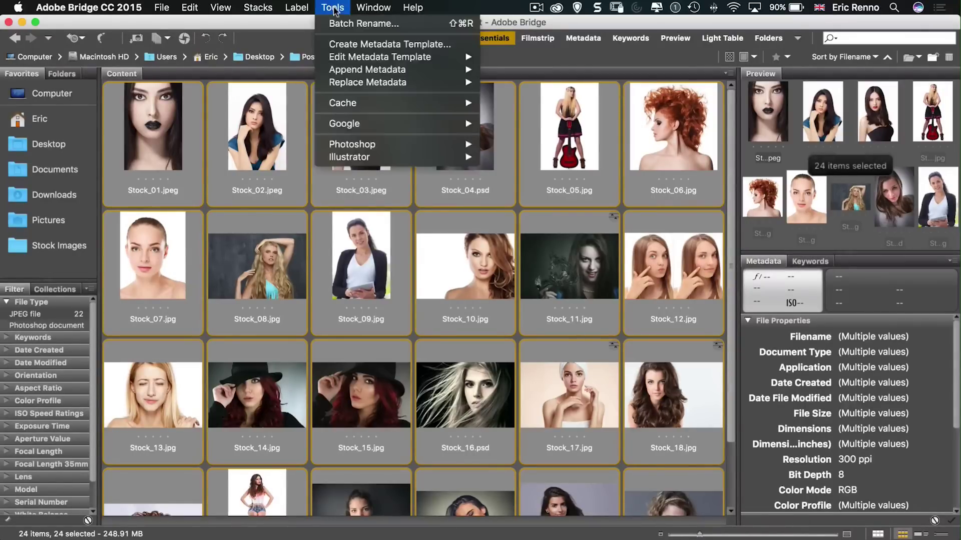
pyautogui.moveTo(375, 147)
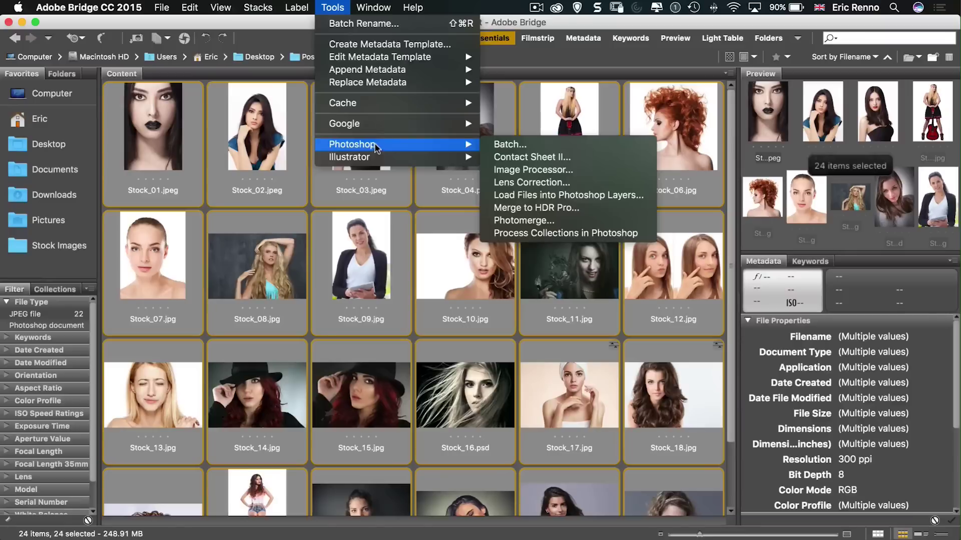
pyautogui.click(581, 160)
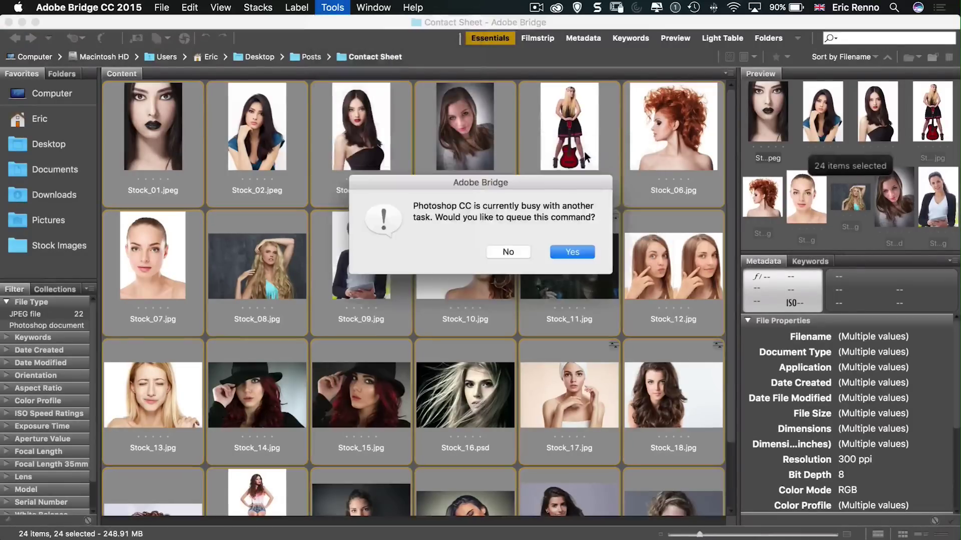
pyautogui.click(583, 252)
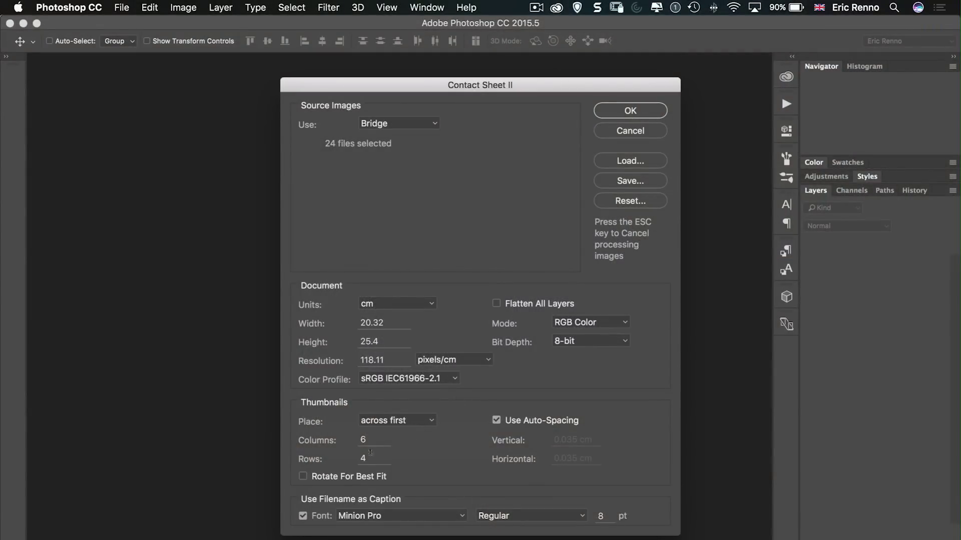
# Keep 6 columns and 4 rows, change caption font size to 6 pt, and build the sheet.
pyautogui.doubleClick(363, 458)
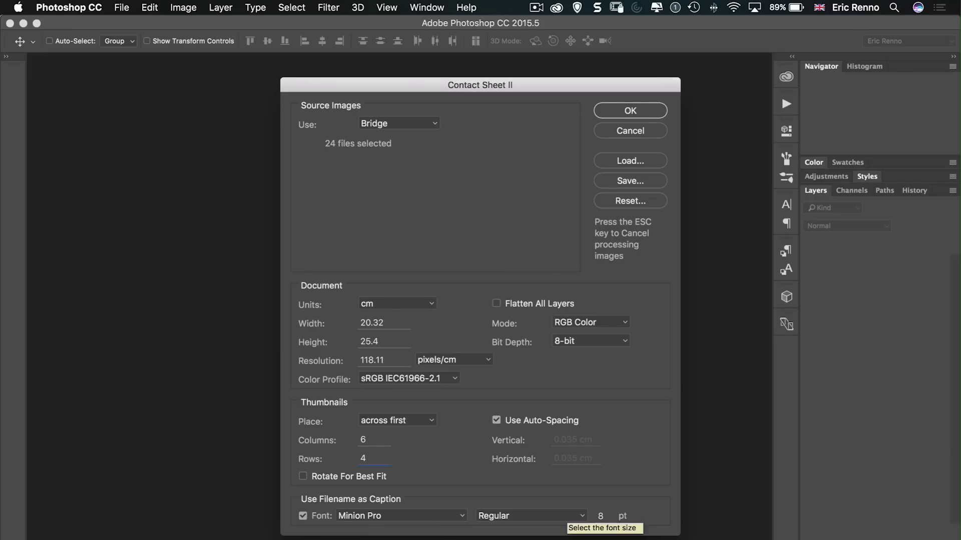
pyautogui.doubleClick(602, 516)
pyautogui.write('6')
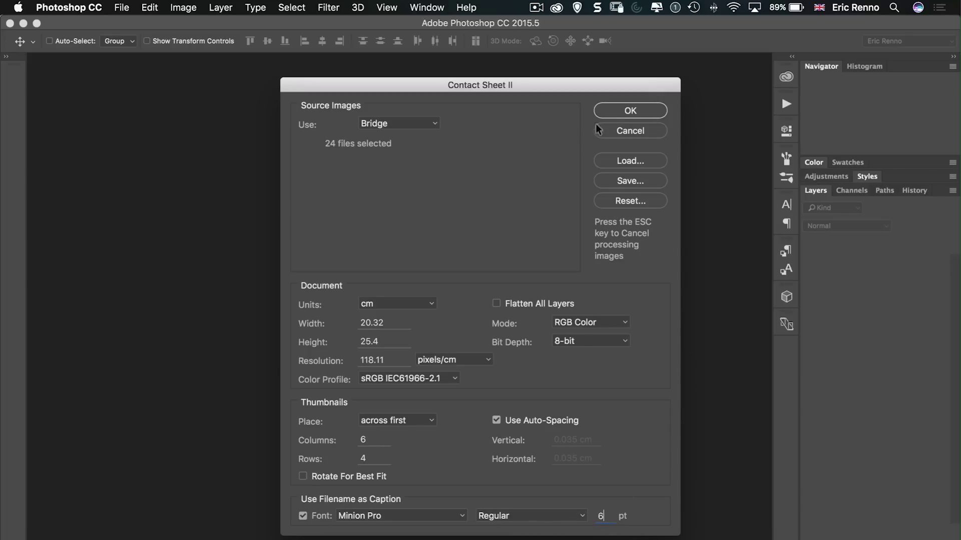
pyautogui.click(614, 110)
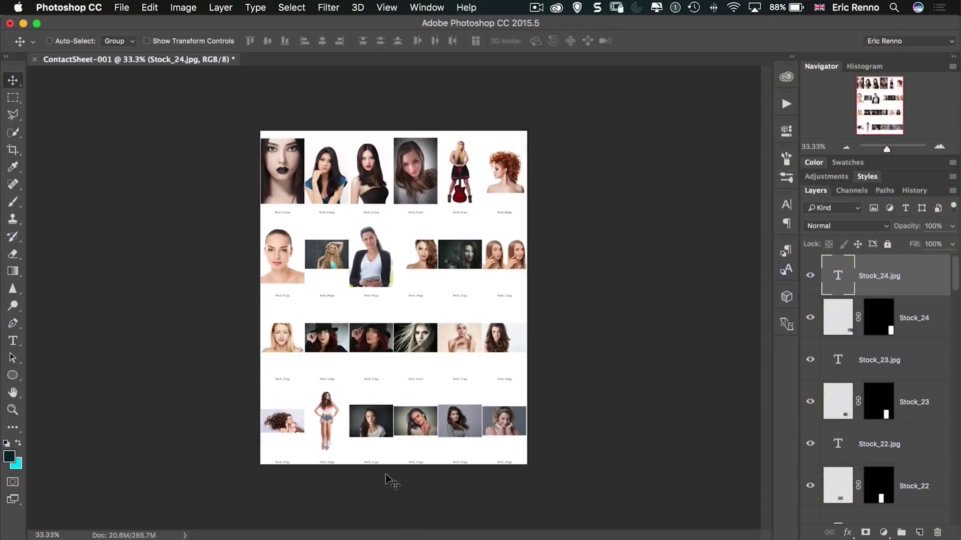
# Fit the finished ContactSheet-001 on screen with Cmd+0.
pyautogui.press('super+0')
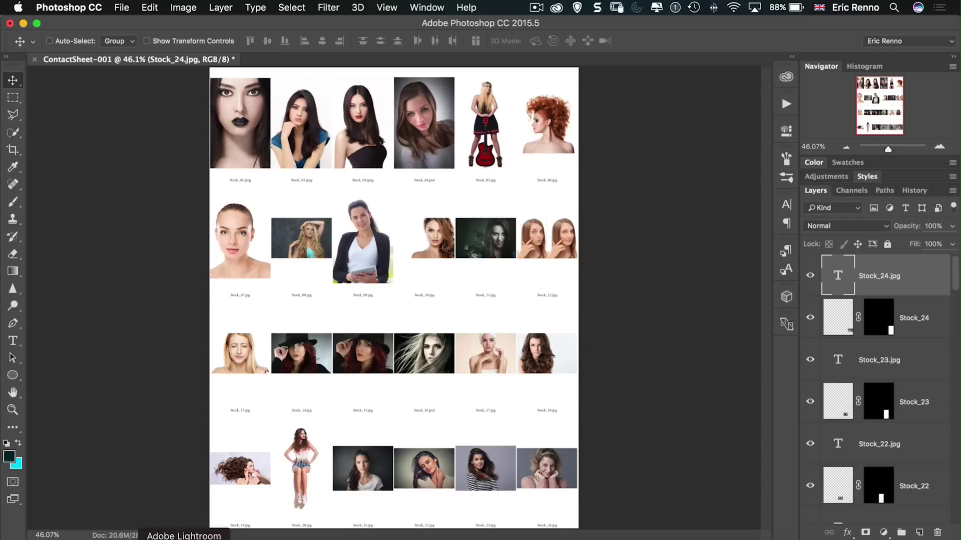
# From Bridge, rerun Contact Sheet II on the portraits with Rotate For Best Fit ticked.
pyautogui.click(148, 538)
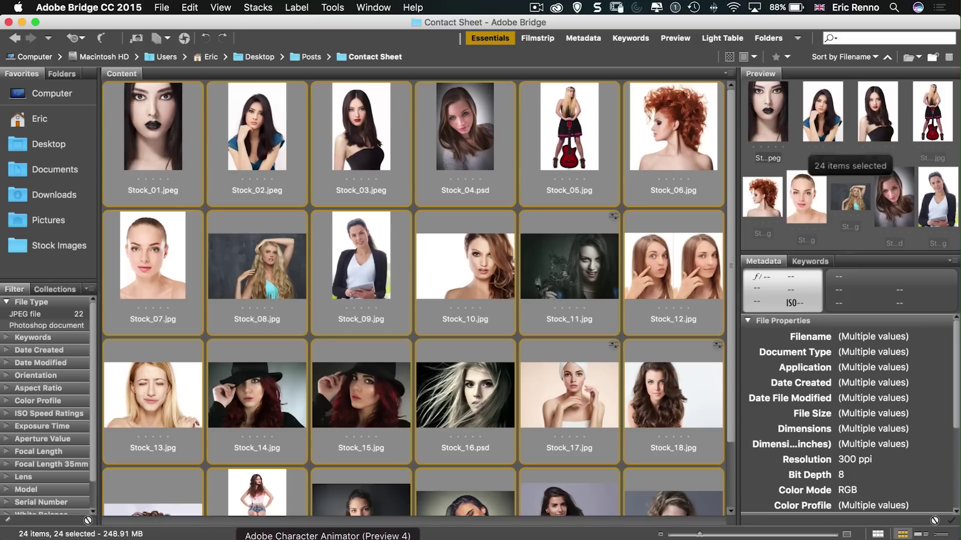
pyautogui.click(333, 7)
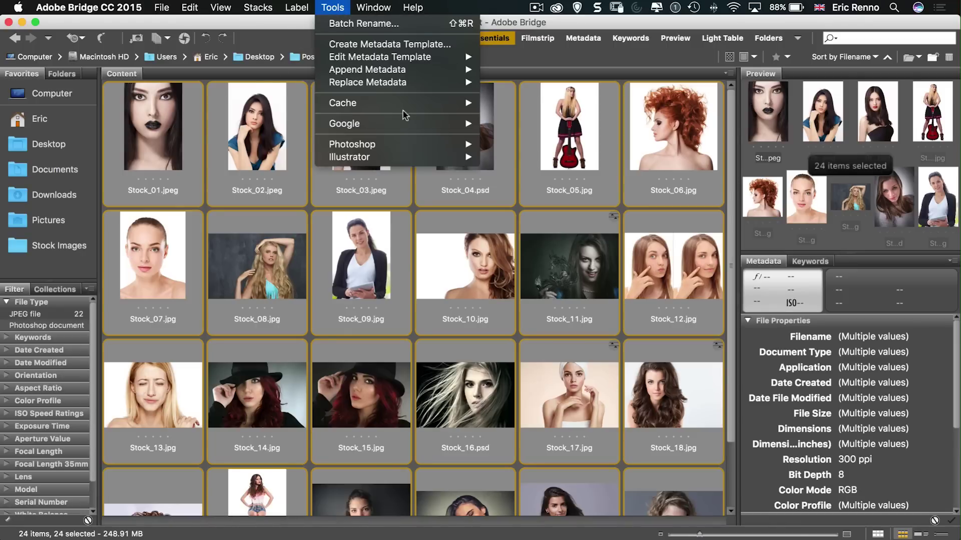
pyautogui.moveTo(459, 140)
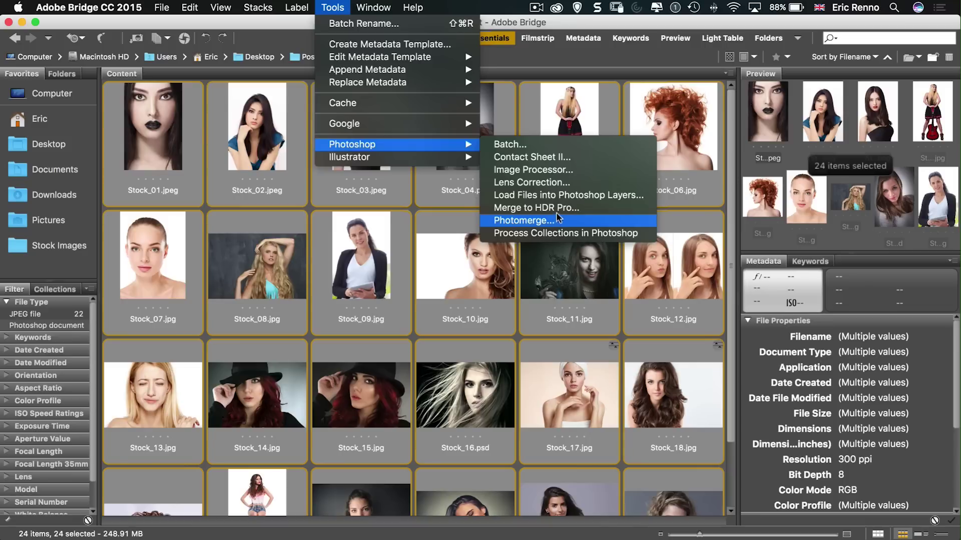
pyautogui.click(555, 158)
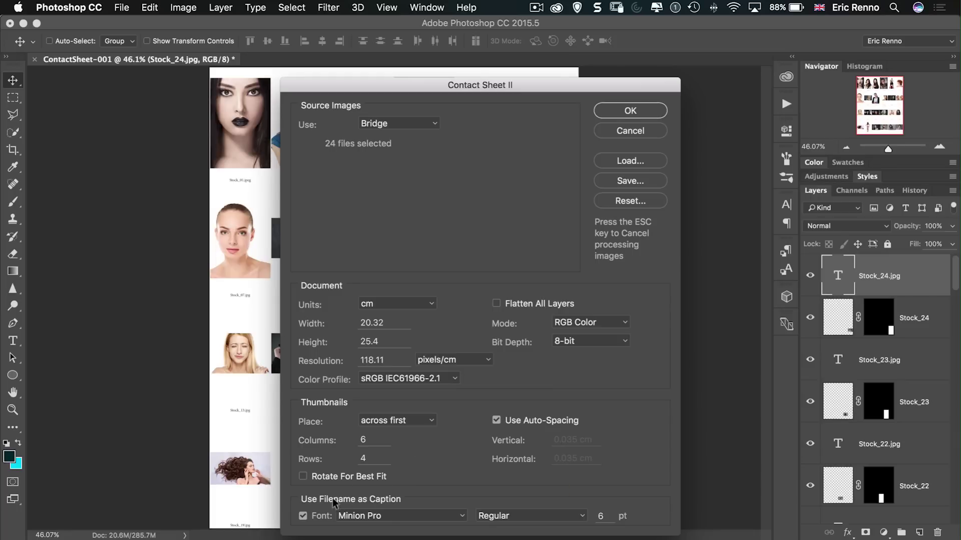
pyautogui.click(304, 476)
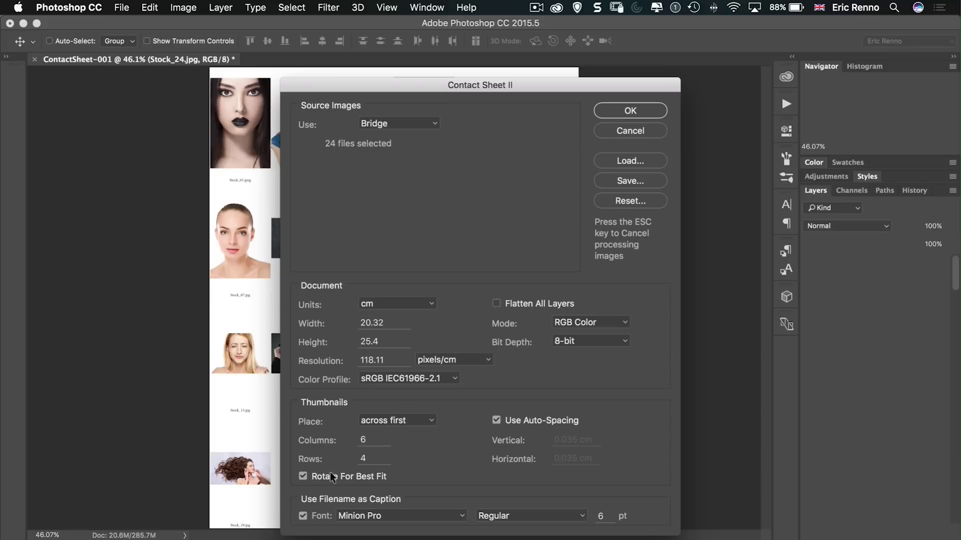
# Build the rotated contact sheet, fit it on screen, and compare it with the original sheet.
pyautogui.click(628, 111)
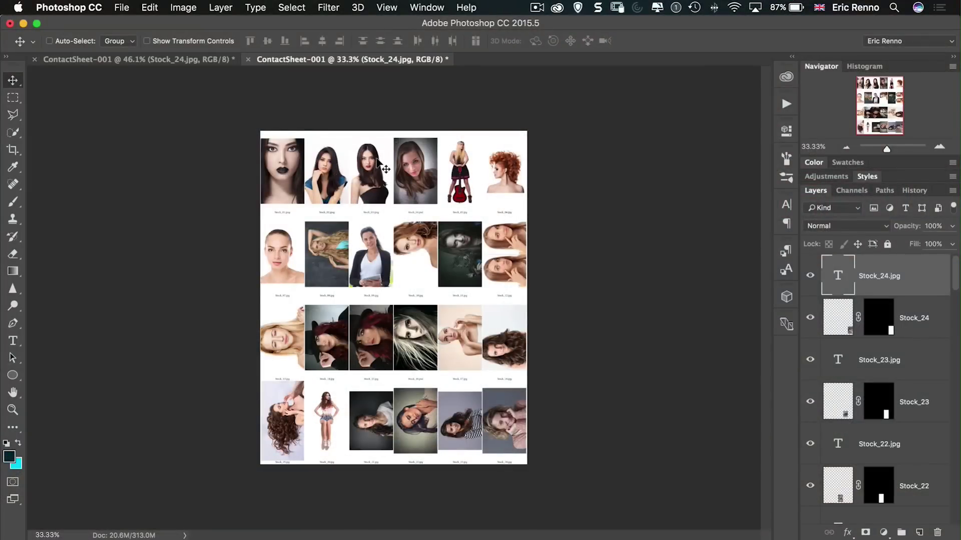
pyautogui.press('super+0')
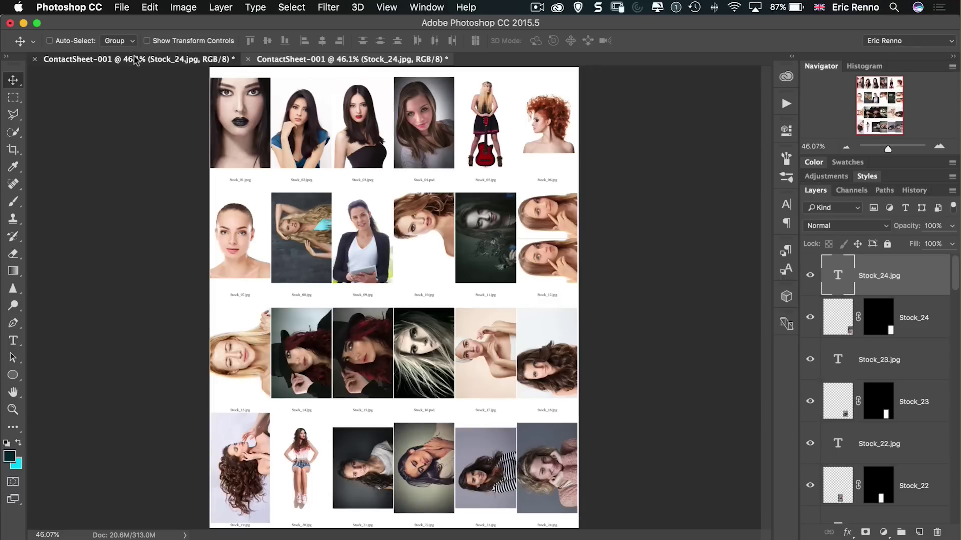
pyautogui.click(134, 60)
pyautogui.click(345, 60)
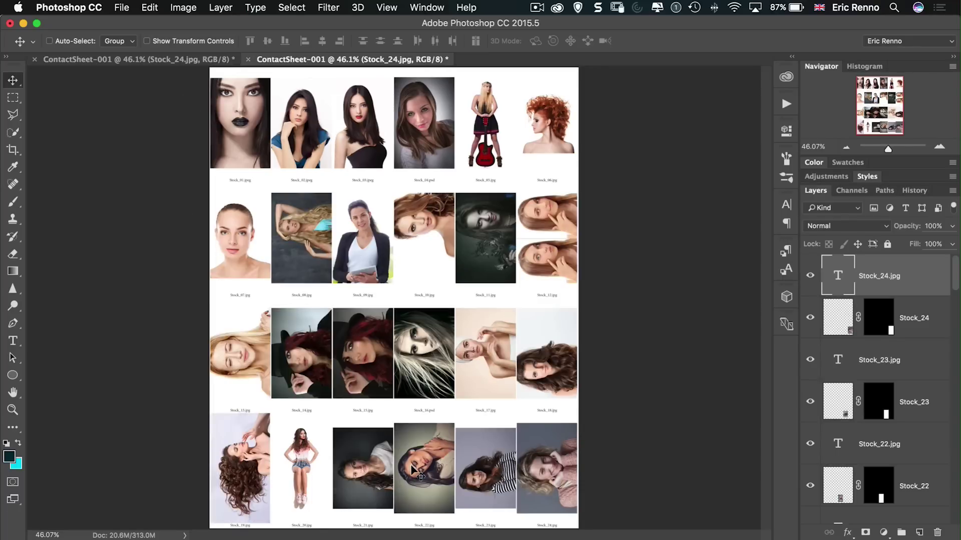
pyautogui.click(200, 60)
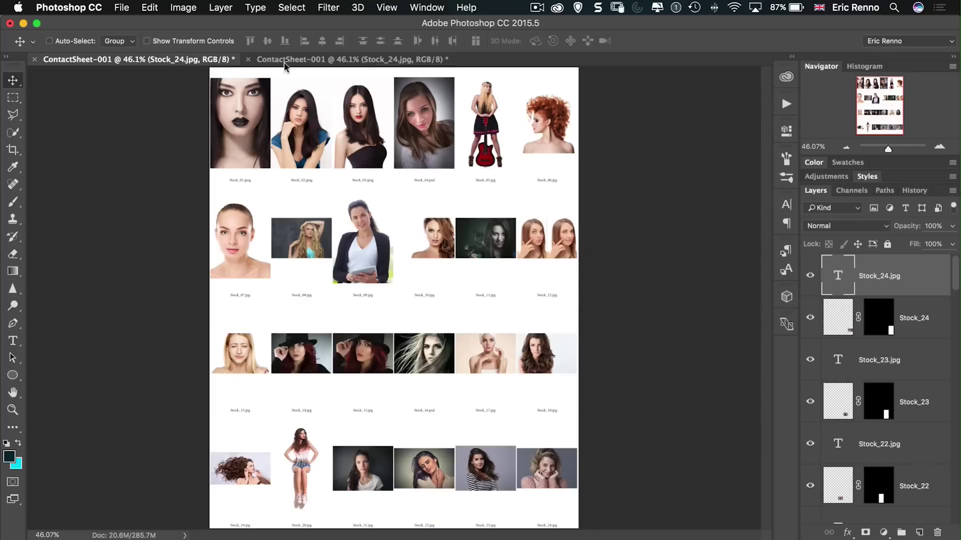
# Bring the rotated sheet forward and scroll its Layers panel through the image and caption layers.
pyautogui.click(343, 61)
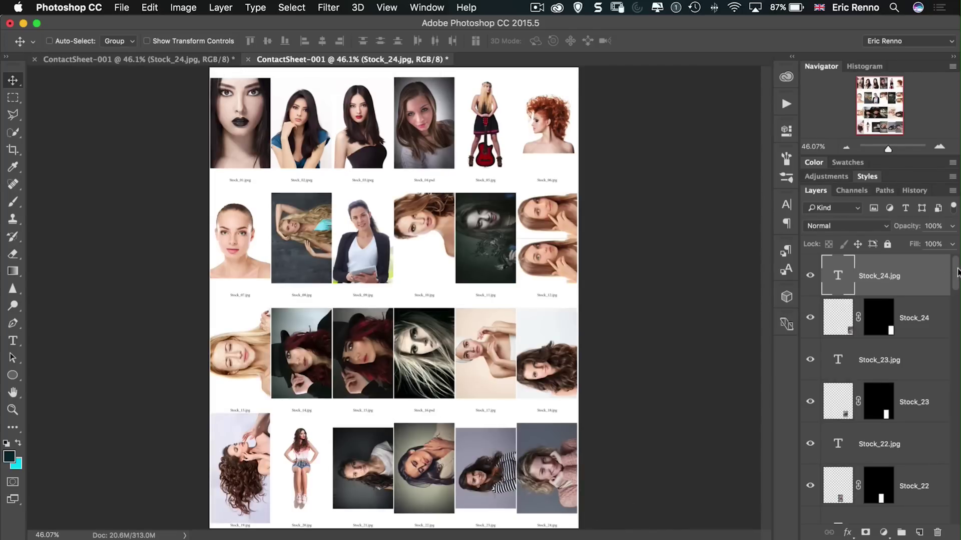
pyautogui.moveTo(957, 272); pyautogui.dragTo(958, 314)
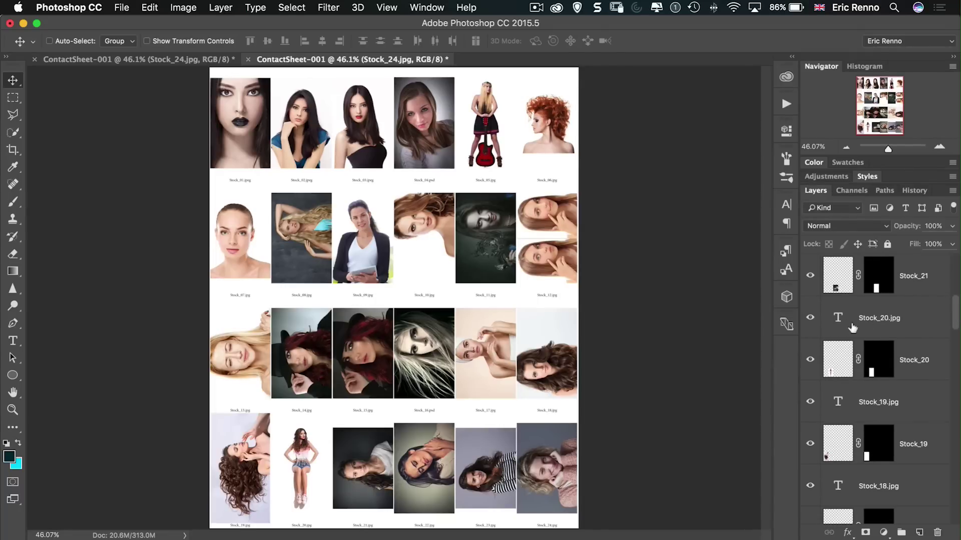
pyautogui.moveTo(958, 312); pyautogui.dragTo(956, 263)
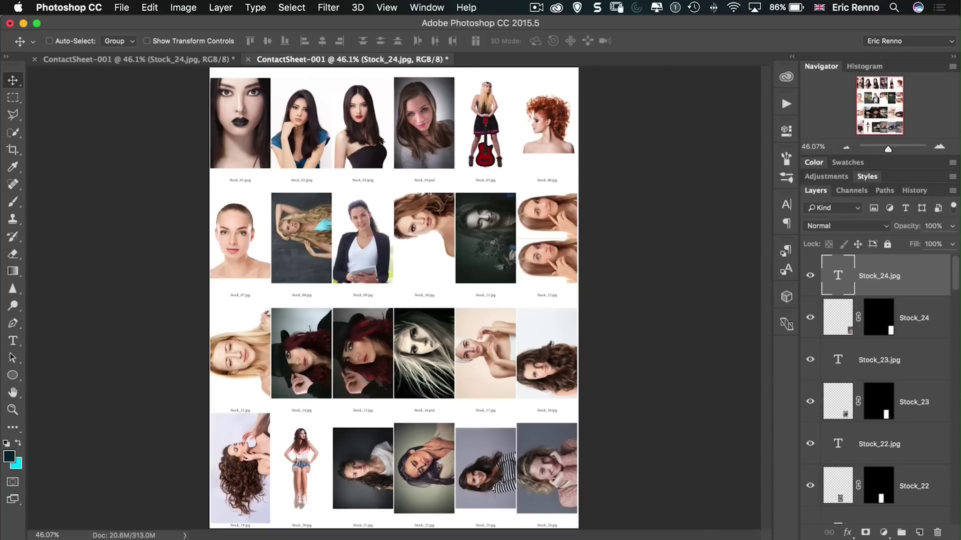
# From Bridge, run Contact Sheet II a third time with Flatten All Layers ticked.
pyautogui.click(132, 536)
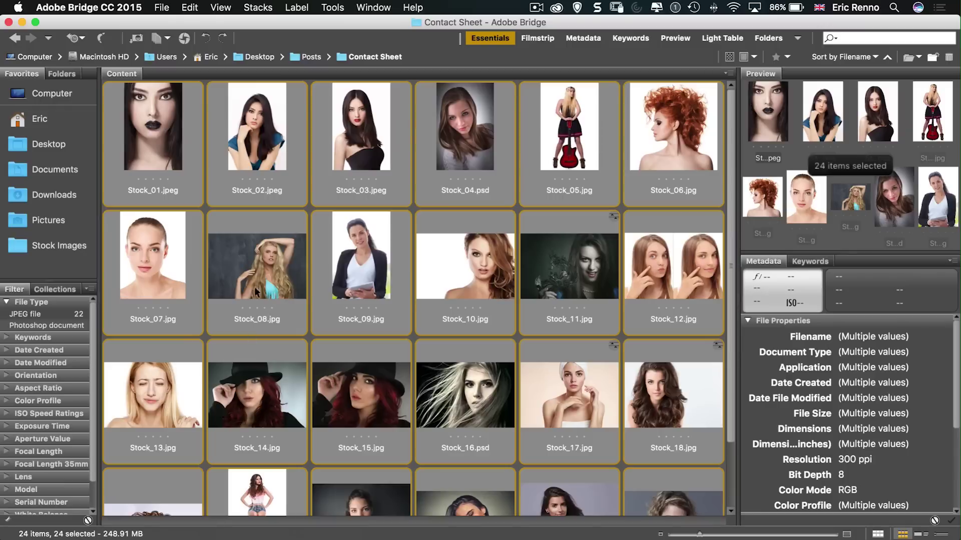
pyautogui.click(333, 8)
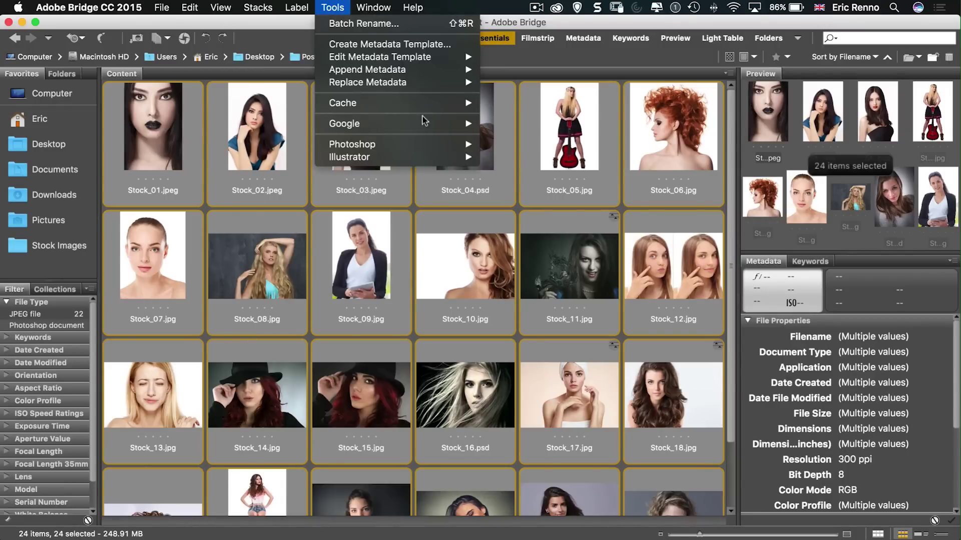
pyautogui.moveTo(458, 144)
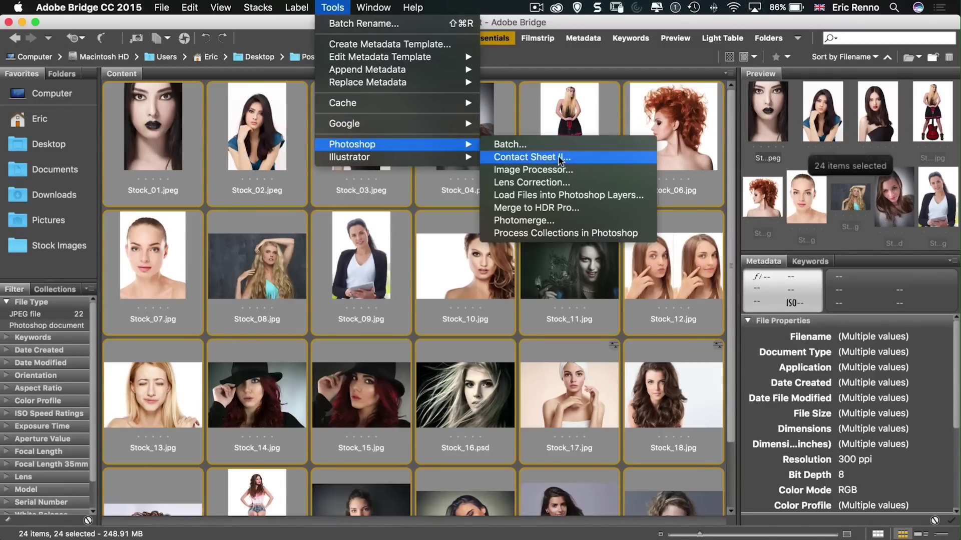
pyautogui.click(525, 157)
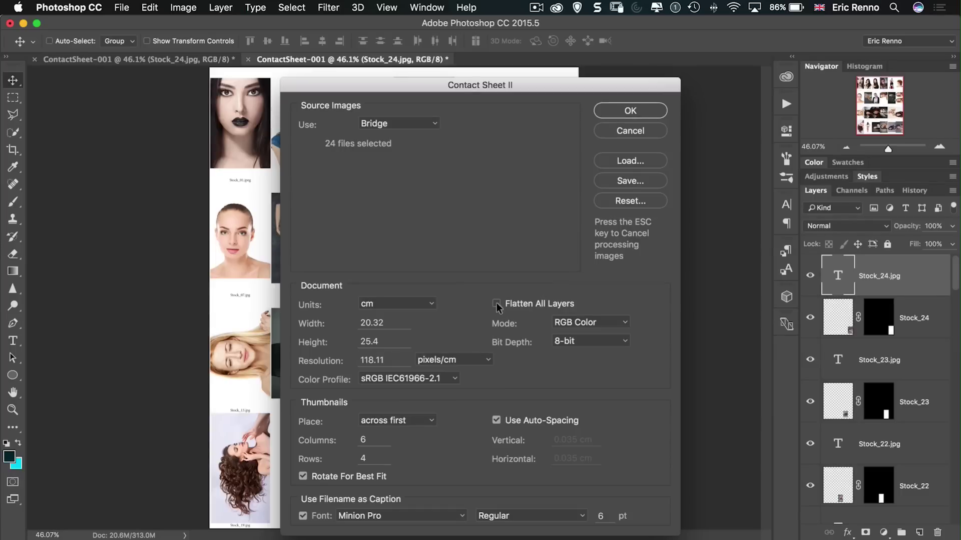
pyautogui.click(497, 305)
pyautogui.click(619, 111)
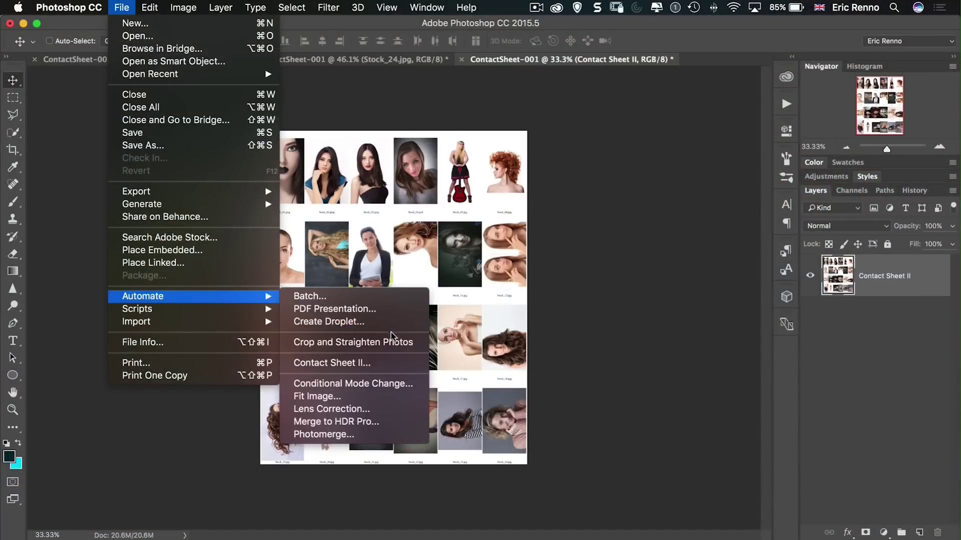
# Let the flattened contact sheet finish building, then click in the Photoshop window.
pyautogui.click(389, 363)
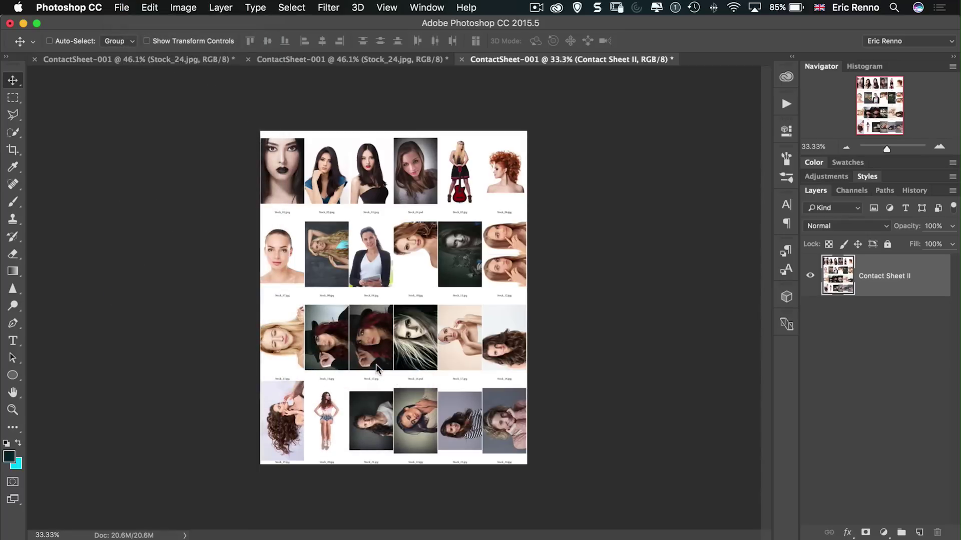